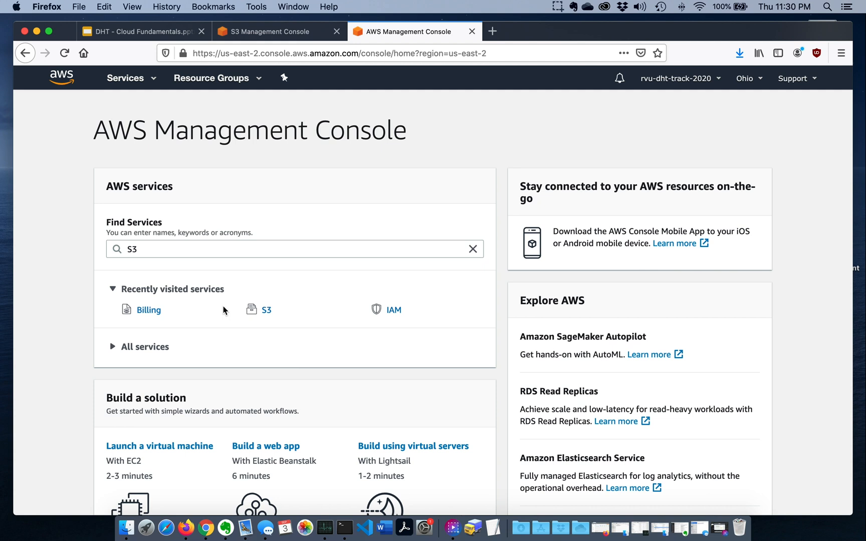
Open the S3 service and start creating a bucket named rvu-dht-bucket-2020
{"action": "left_click", "coordinate": [267, 311]}
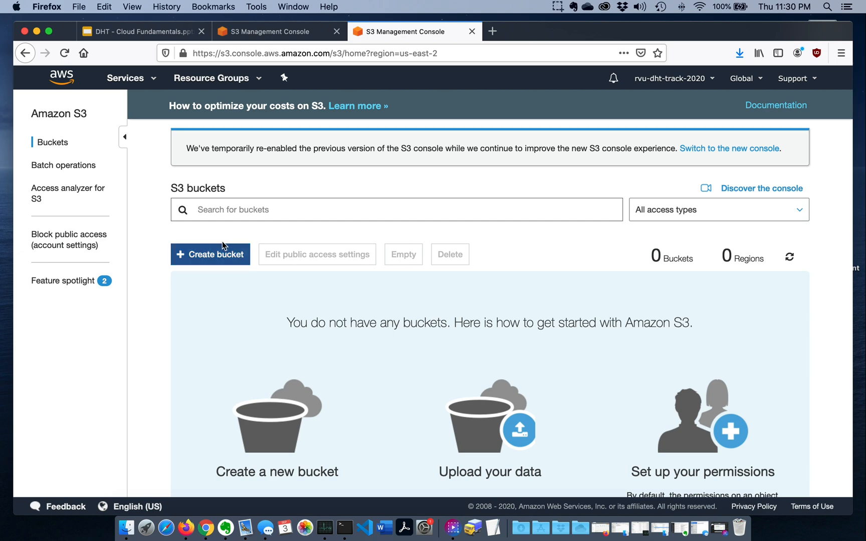
{"action": "left_click", "coordinate": [216, 253]}
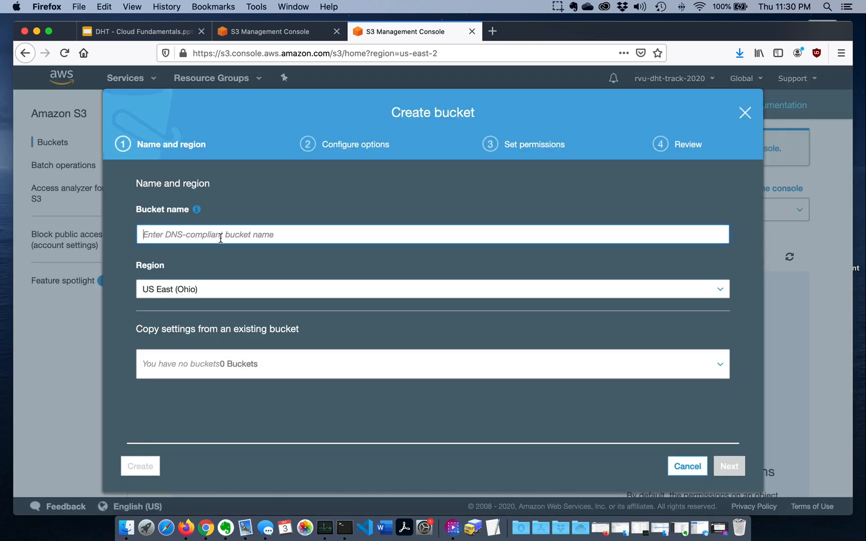
{"action": "type", "text": "rvu-"}
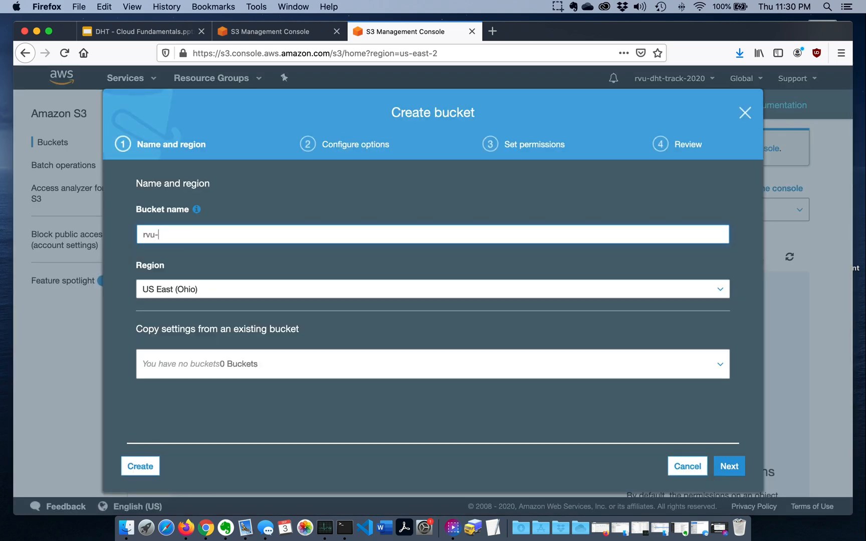
{"action": "type", "text": "dht-bucket-2020"}
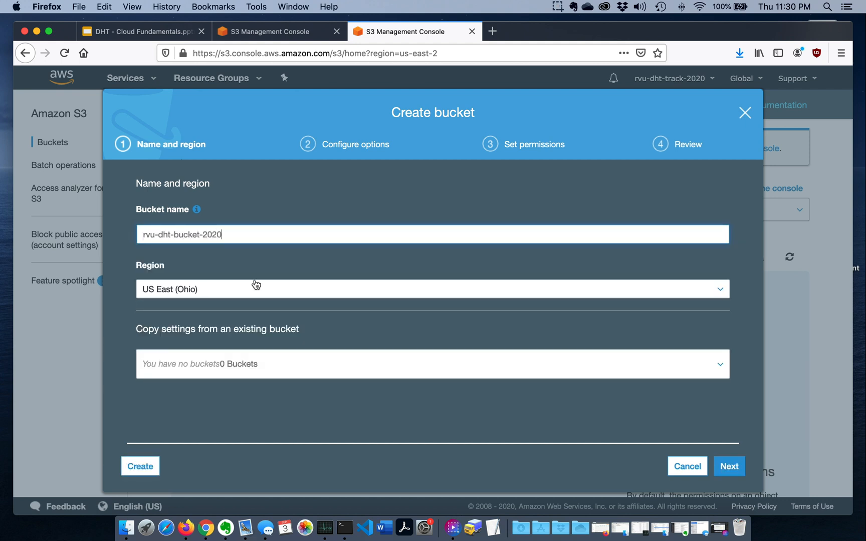
Choose US East (Ohio) as the new bucket's region and proceed to its configuration options
{"action": "left_click", "coordinate": [296, 292]}
{"action": "scroll", "coordinate": [296, 292], "scroll_direction": "down", "scroll_amount": 2}
{"action": "scroll", "coordinate": [296, 293], "scroll_direction": "down", "scroll_amount": 5}
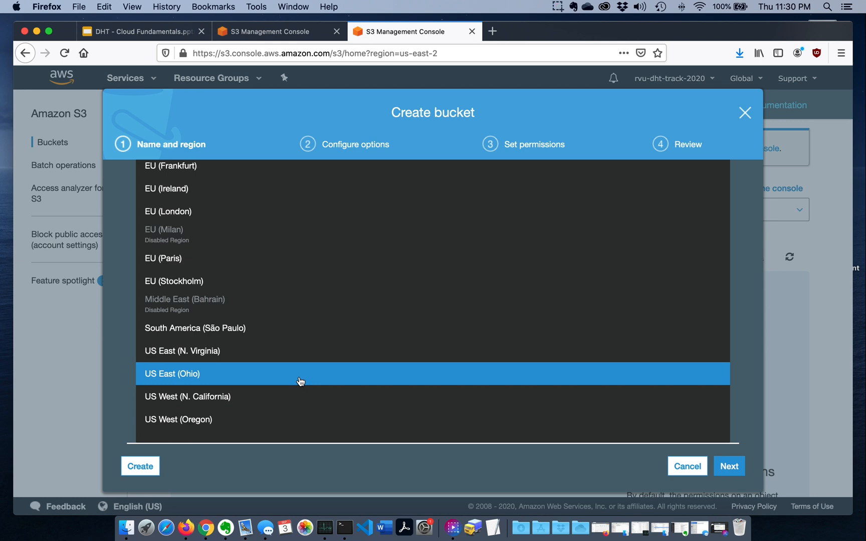
{"action": "left_click", "coordinate": [300, 382]}
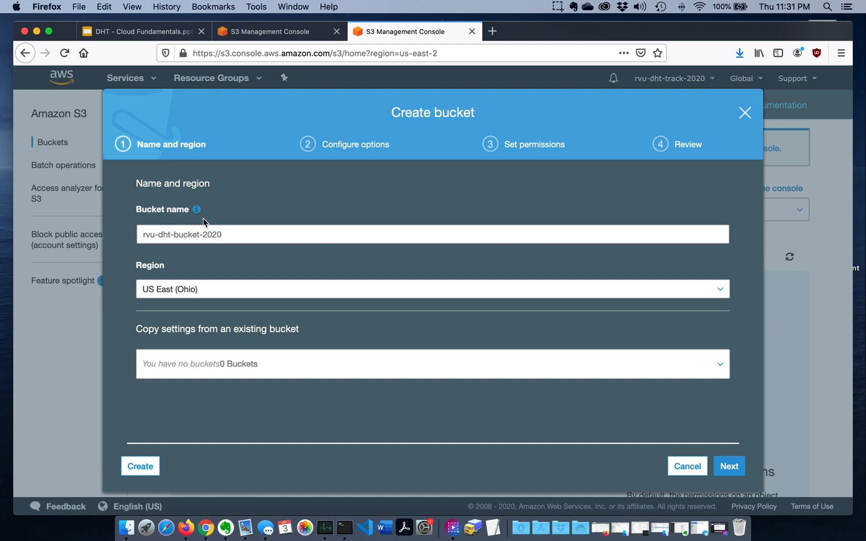
{"action": "mouse_move", "coordinate": [199, 216]}
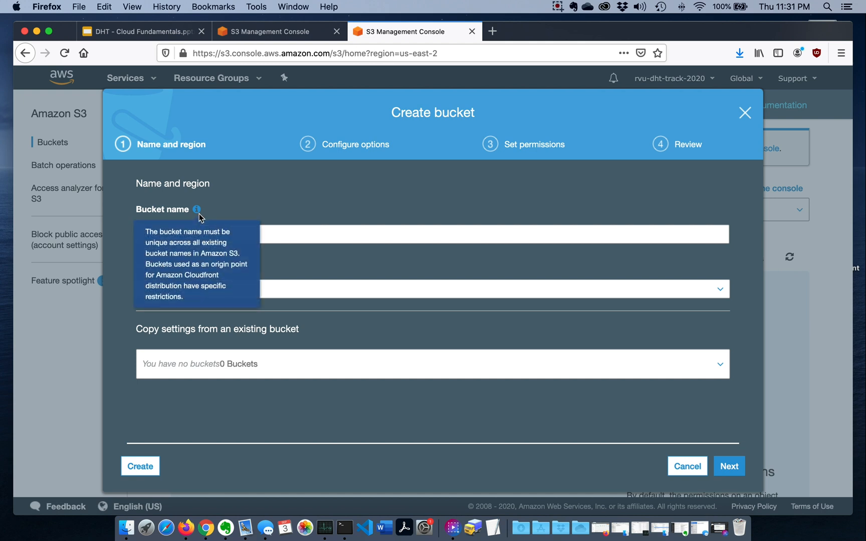
{"action": "left_click", "coordinate": [281, 235]}
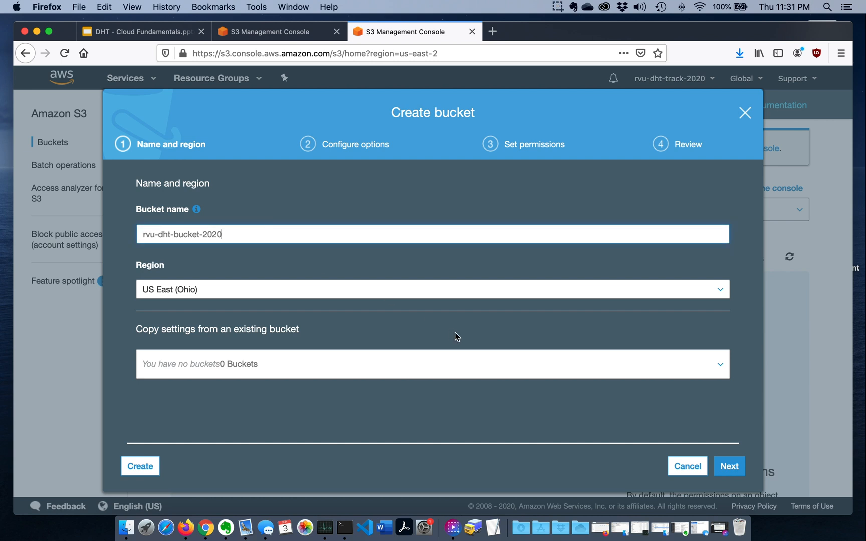
{"action": "left_click", "coordinate": [730, 467]}
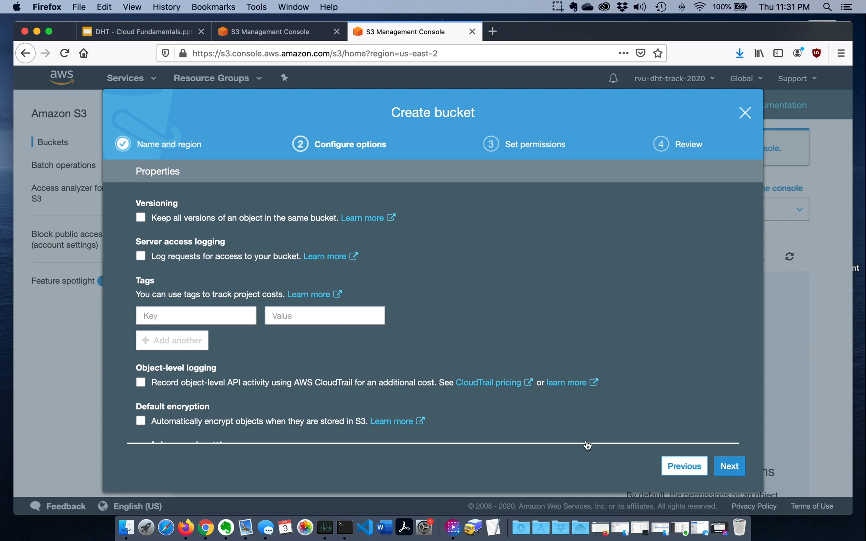
Keep the default bucket options, turn off Block all public access, and acknowledge that the bucket's objects may become public
{"action": "scroll", "coordinate": [595, 323], "scroll_direction": "down", "scroll_amount": 2}
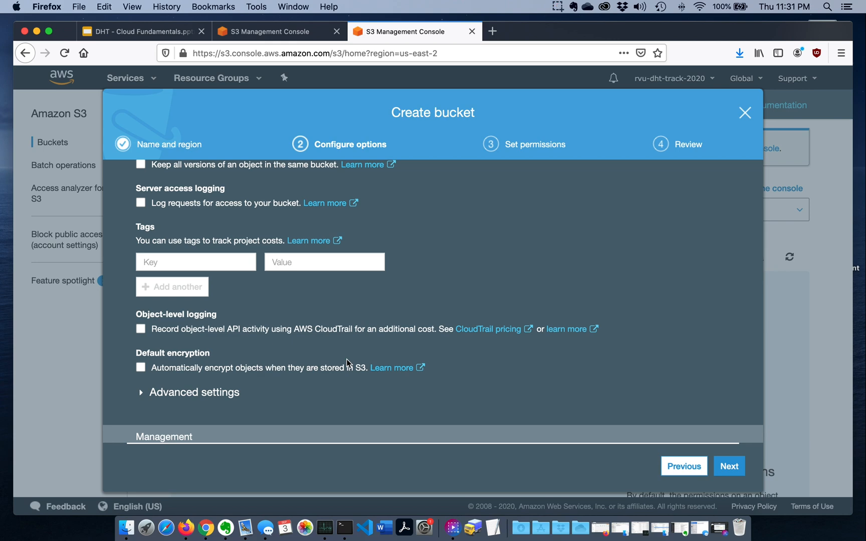
{"action": "left_click", "coordinate": [728, 469]}
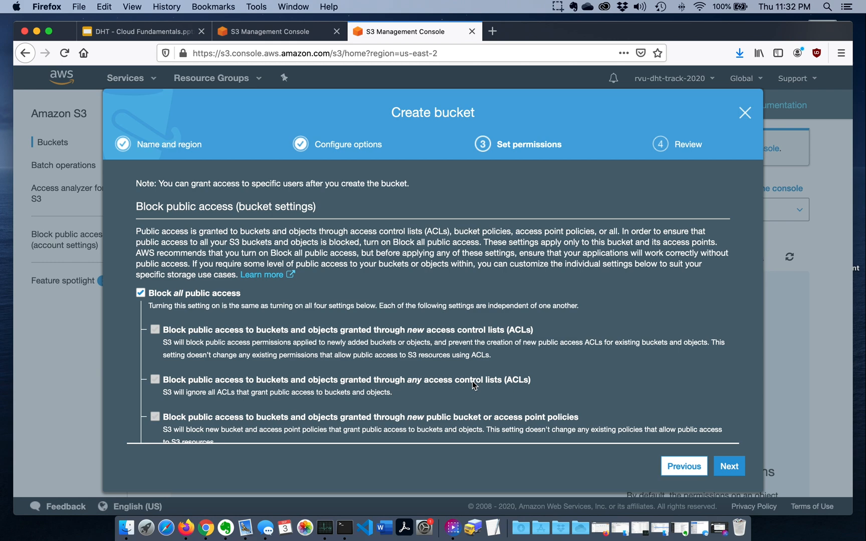
{"action": "left_click", "coordinate": [141, 293]}
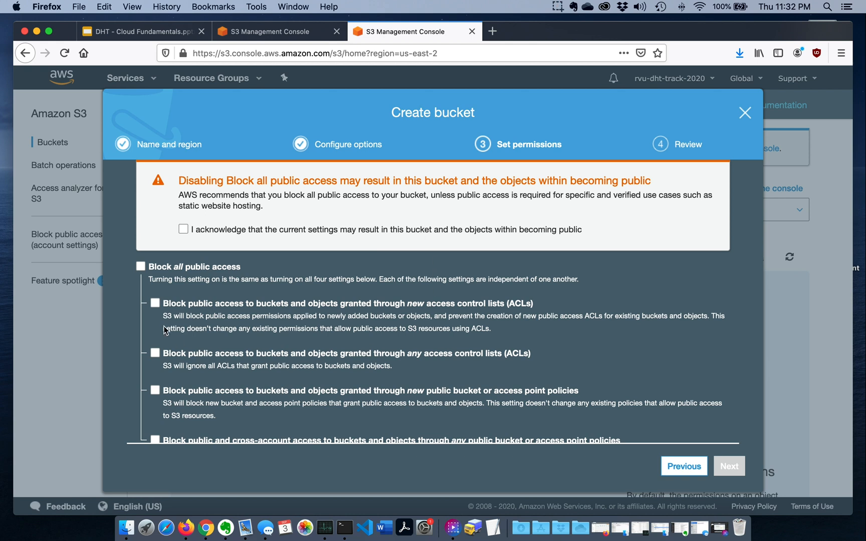
{"action": "left_click", "coordinate": [183, 229]}
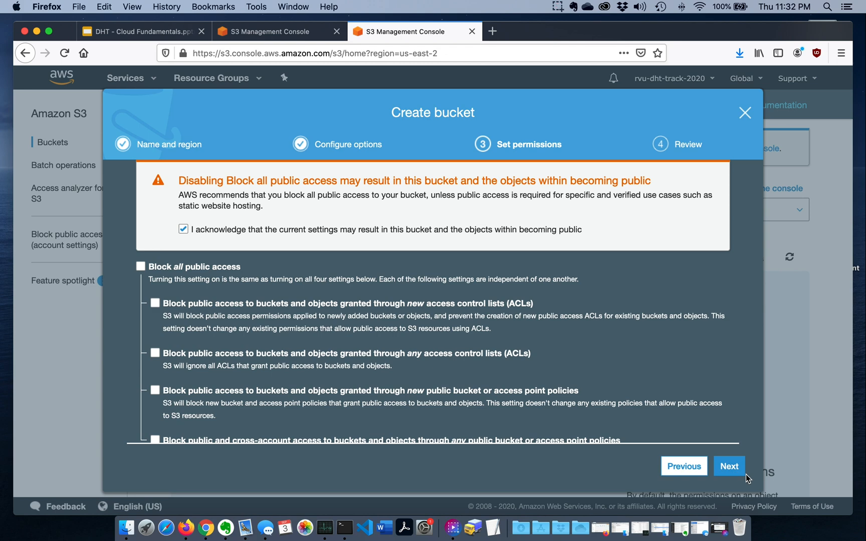
{"action": "left_click", "coordinate": [731, 475]}
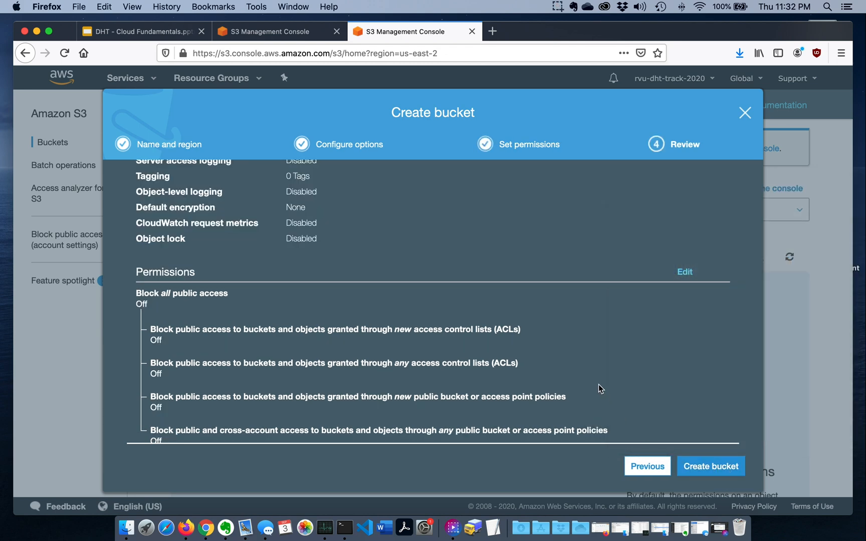
Review the bucket's name, options and permissions, and create the bucket
{"action": "scroll", "coordinate": [484, 315], "scroll_direction": "up", "scroll_amount": 3}
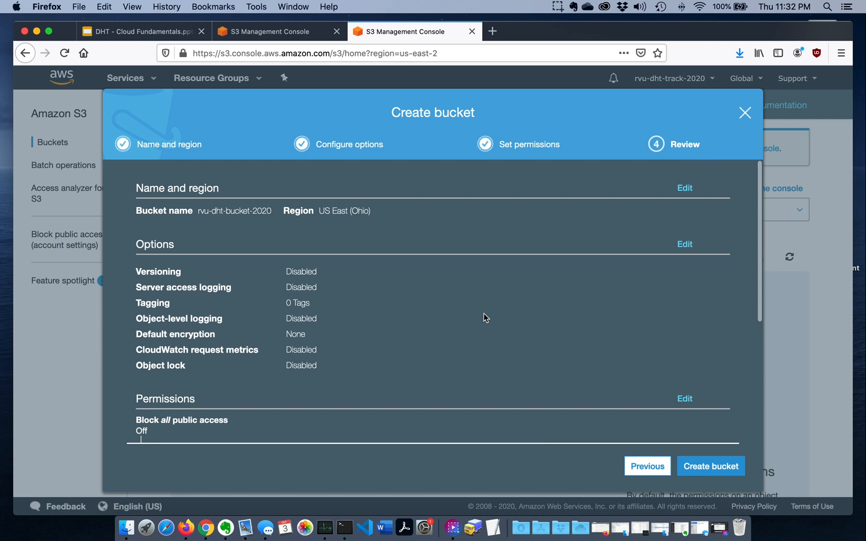
{"action": "scroll", "coordinate": [485, 318], "scroll_direction": "down", "scroll_amount": 3}
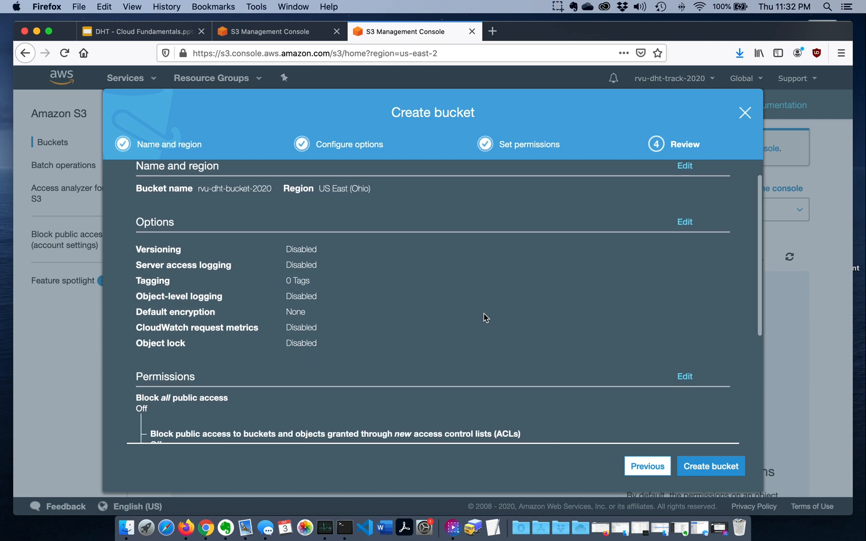
{"action": "scroll", "coordinate": [484, 317], "scroll_direction": "down", "scroll_amount": 5}
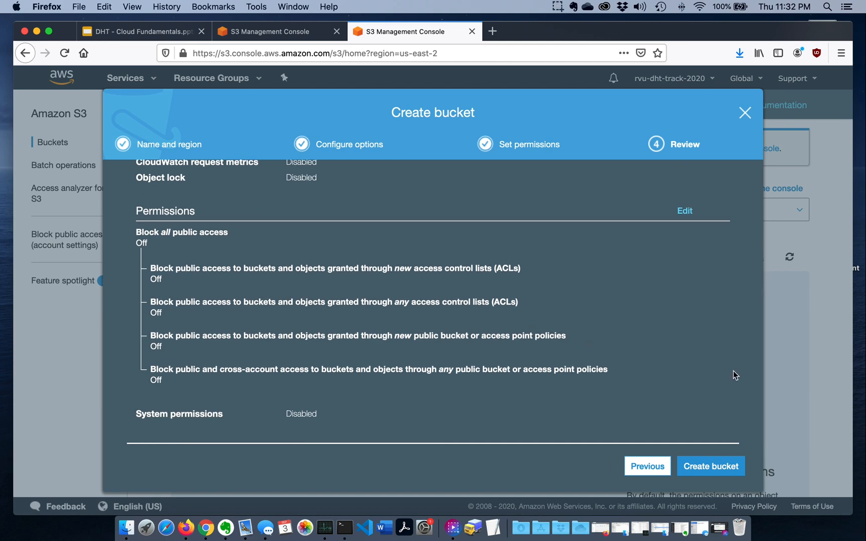
{"action": "left_click", "coordinate": [730, 469]}
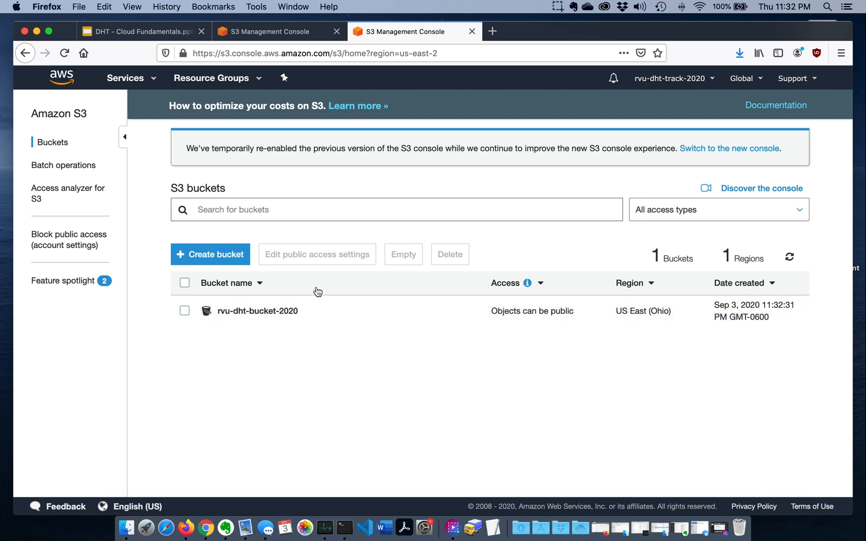
Start an upload to rvu-dht-bucket-2020 and add the resume PDF dated 2020-05-30 from the Resume folder in OneDrive
{"action": "left_click", "coordinate": [245, 311]}
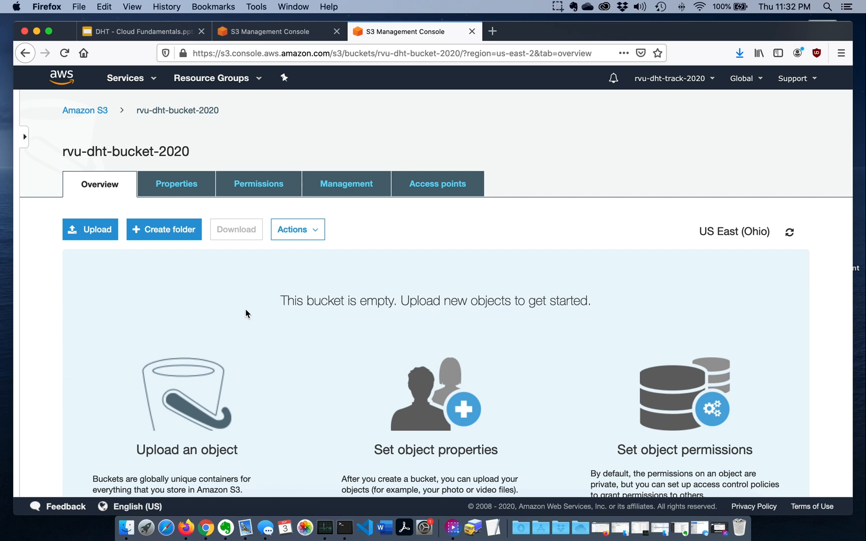
{"action": "left_click", "coordinate": [103, 234]}
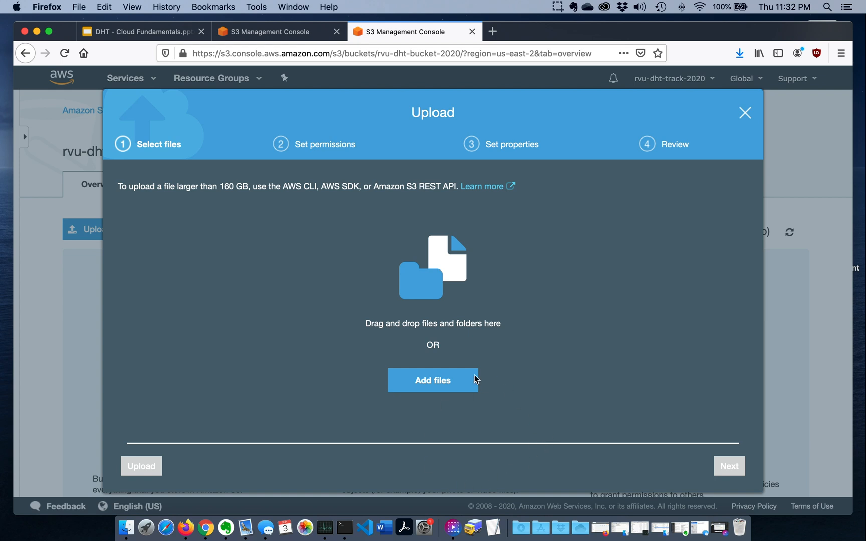
{"action": "left_click", "coordinate": [443, 381]}
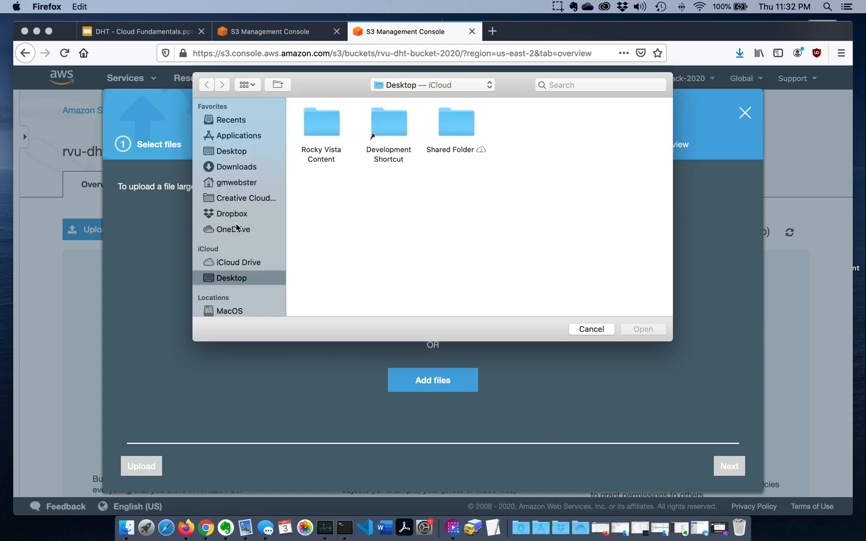
{"action": "left_click", "coordinate": [235, 229]}
{"action": "double_click", "coordinate": [624, 271]}
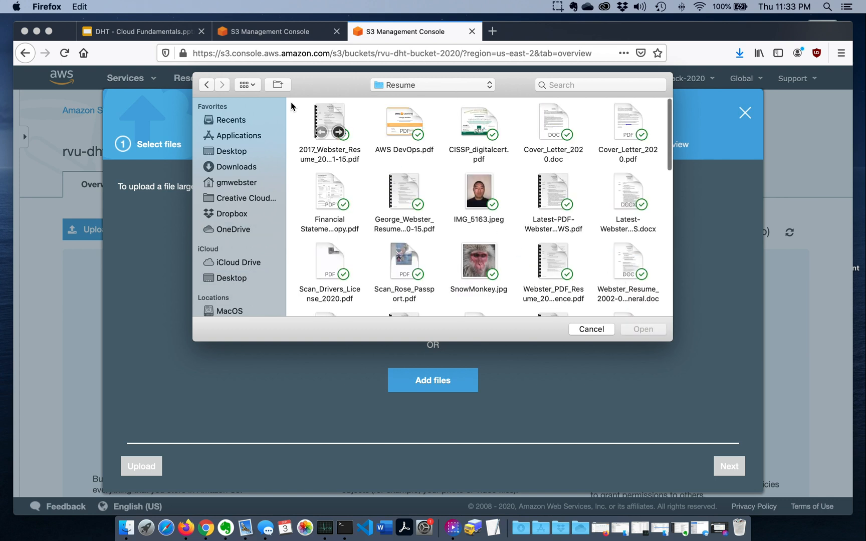
{"action": "left_click", "coordinate": [245, 84]}
{"action": "left_click", "coordinate": [254, 140]}
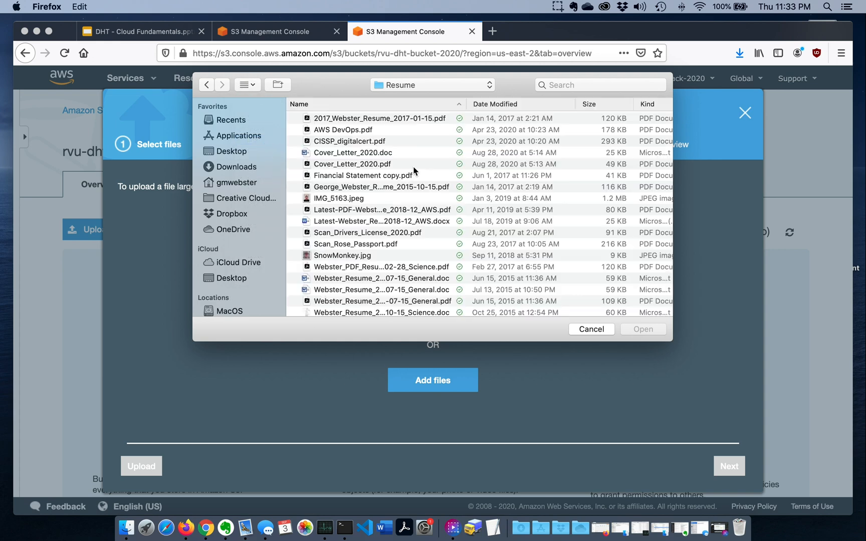
{"action": "left_click", "coordinate": [494, 104]}
{"action": "double_click", "coordinate": [410, 146]}
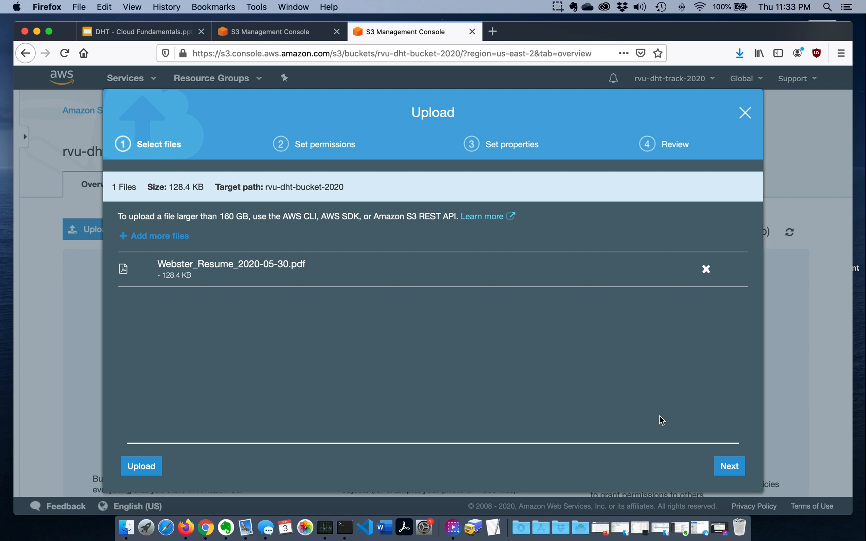
Upload the resume PDF with the default permissions and the Standard storage class
{"action": "left_click", "coordinate": [730, 467]}
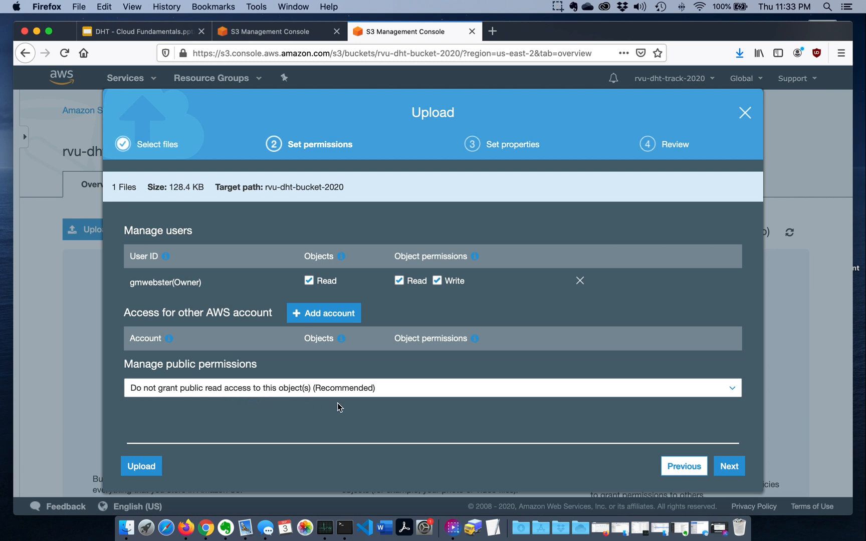
{"action": "left_click", "coordinate": [716, 468]}
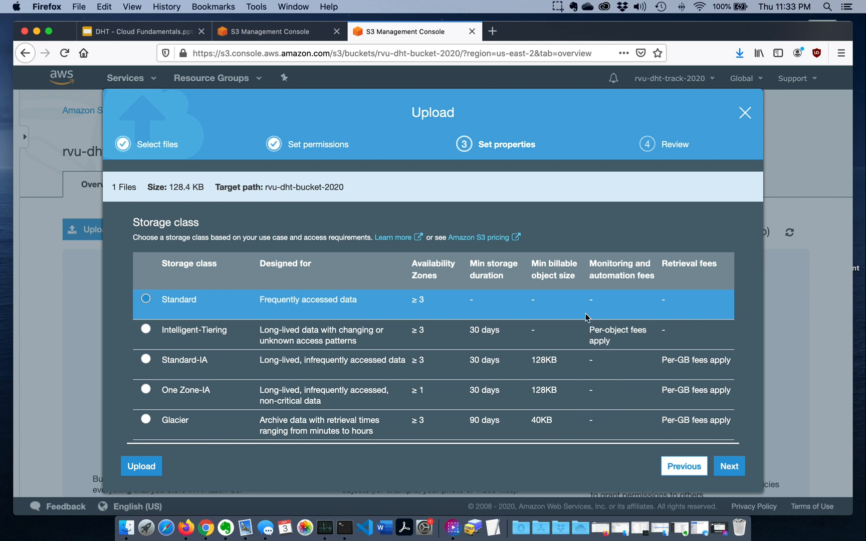
{"action": "left_click", "coordinate": [729, 467]}
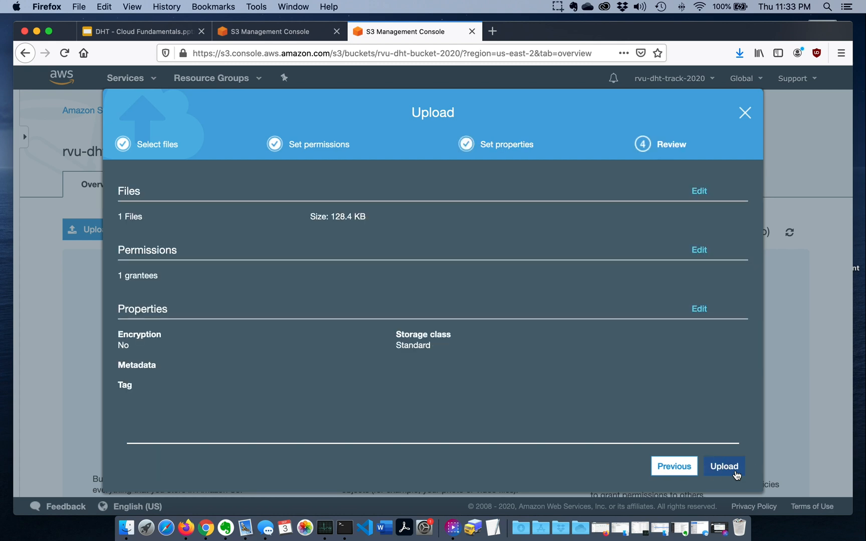
{"action": "left_click", "coordinate": [732, 469]}
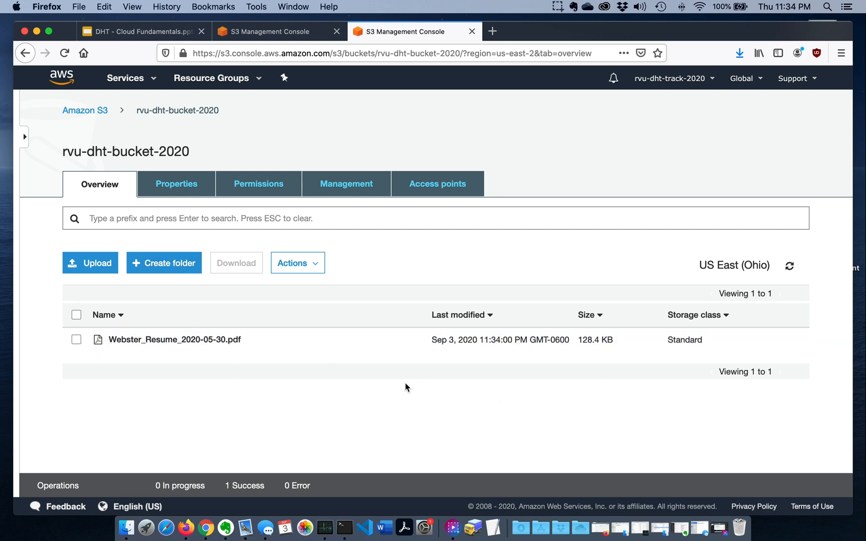
View the uploaded resume's details, try to open its object URL, and return to the object's overview
{"action": "left_click", "coordinate": [211, 340]}
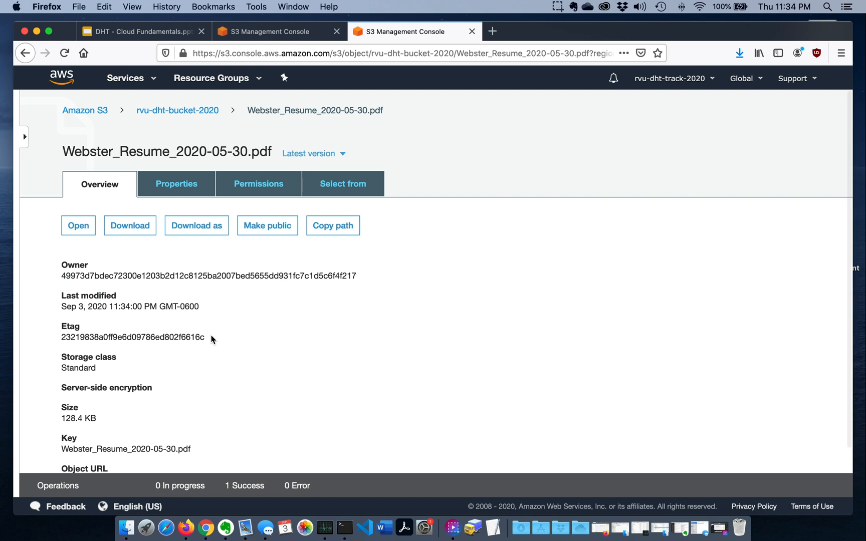
{"action": "scroll", "coordinate": [349, 300], "scroll_direction": "down", "scroll_amount": 3}
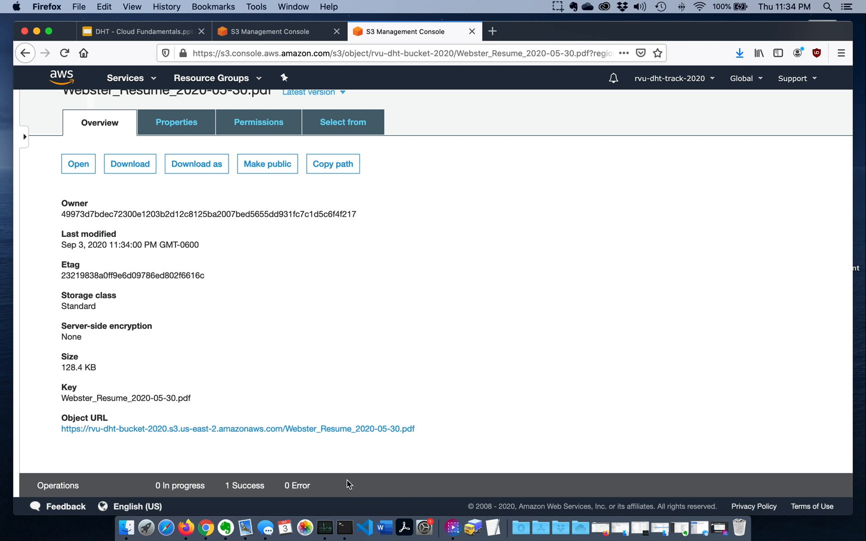
{"action": "left_click", "coordinate": [379, 430]}
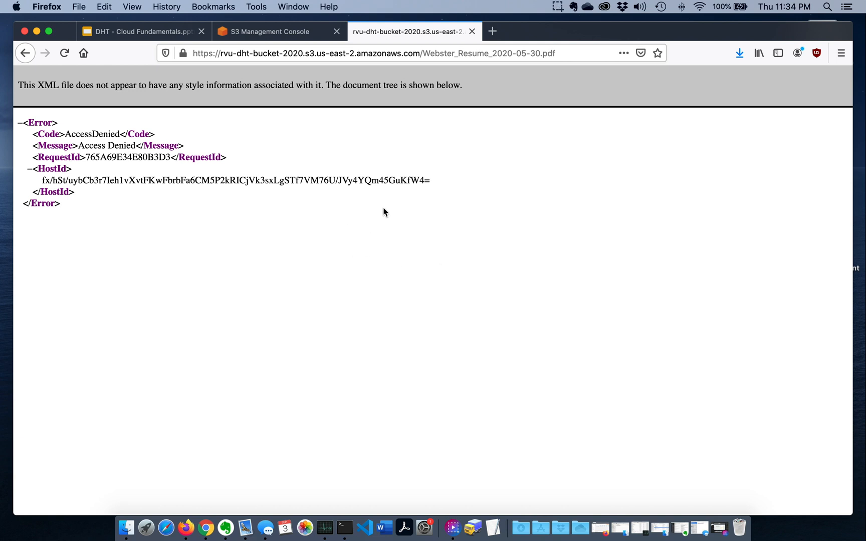
{"action": "left_click", "coordinate": [300, 32]}
{"action": "left_click", "coordinate": [396, 40]}
{"action": "left_click", "coordinate": [24, 58]}
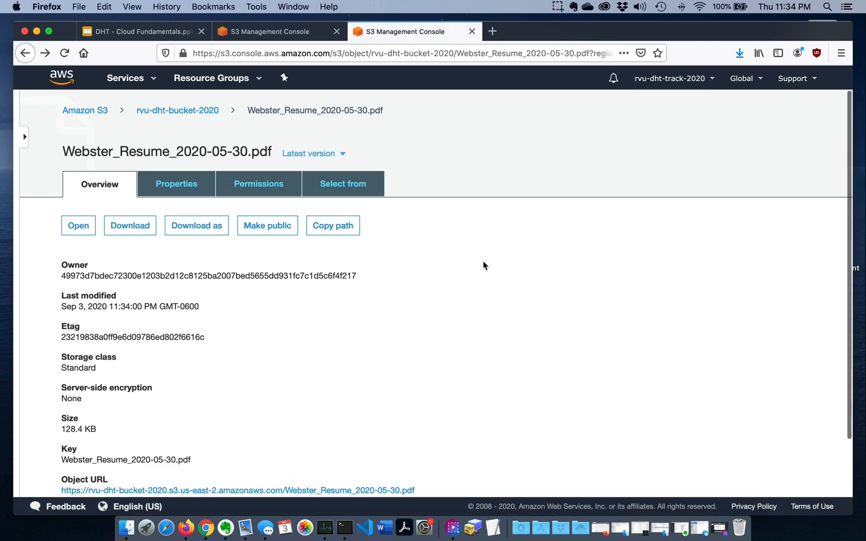
Make the uploaded resume PDF public and bring its object URL into view
{"action": "scroll", "coordinate": [548, 293], "scroll_direction": "down", "scroll_amount": 3}
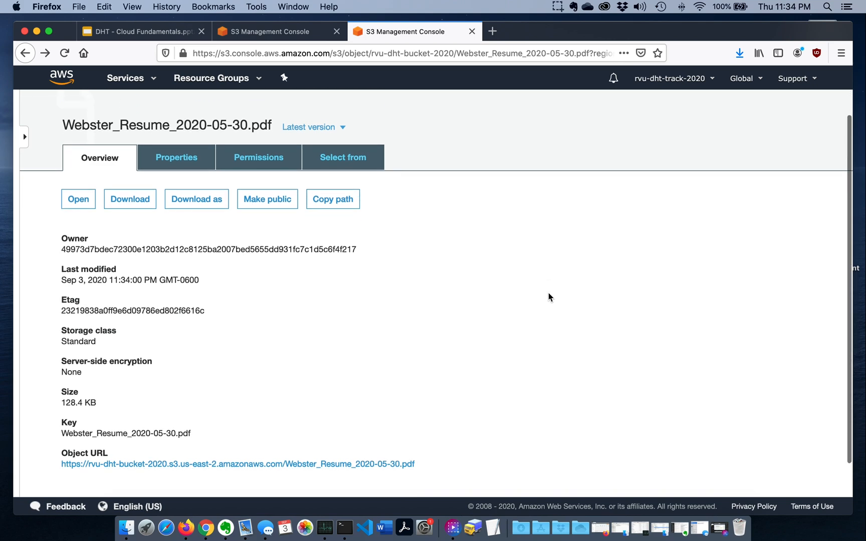
{"action": "scroll", "coordinate": [548, 293], "scroll_direction": "up", "scroll_amount": 2}
{"action": "scroll", "coordinate": [548, 293], "scroll_direction": "down", "scroll_amount": 3}
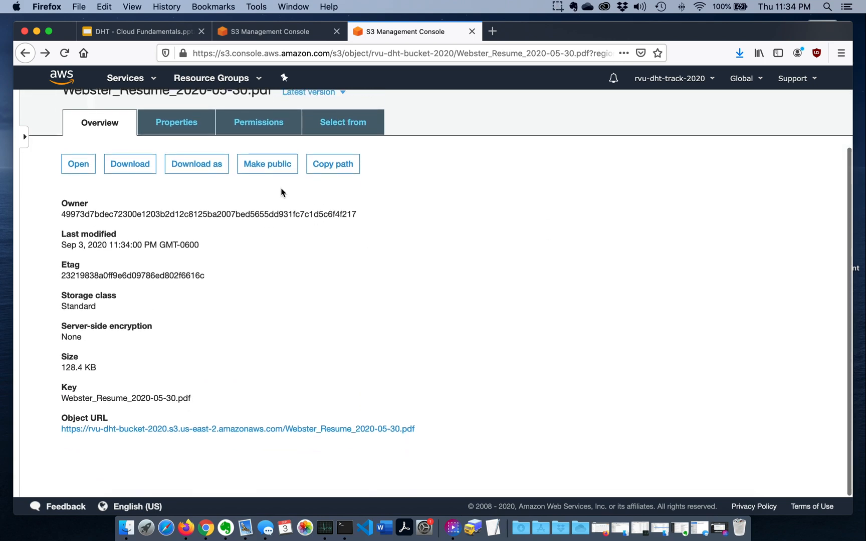
{"action": "left_click", "coordinate": [274, 168]}
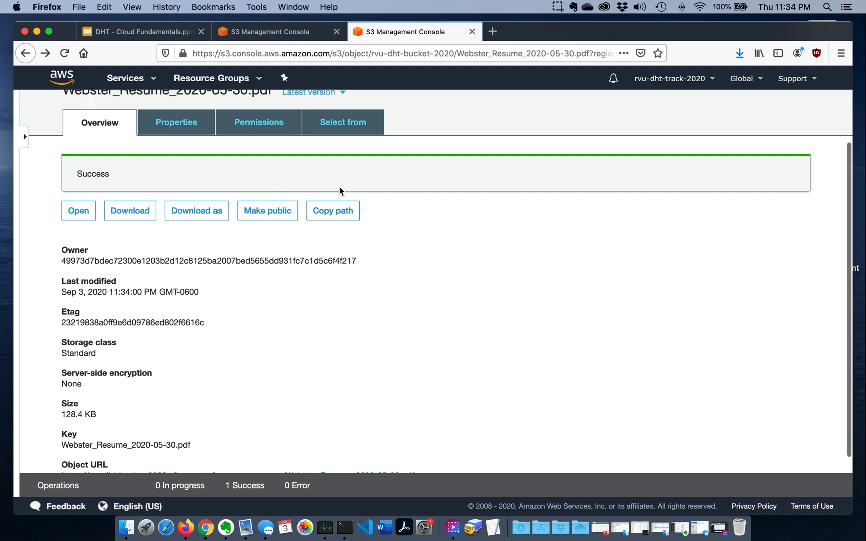
{"action": "scroll", "coordinate": [368, 332], "scroll_direction": "down", "scroll_amount": 2}
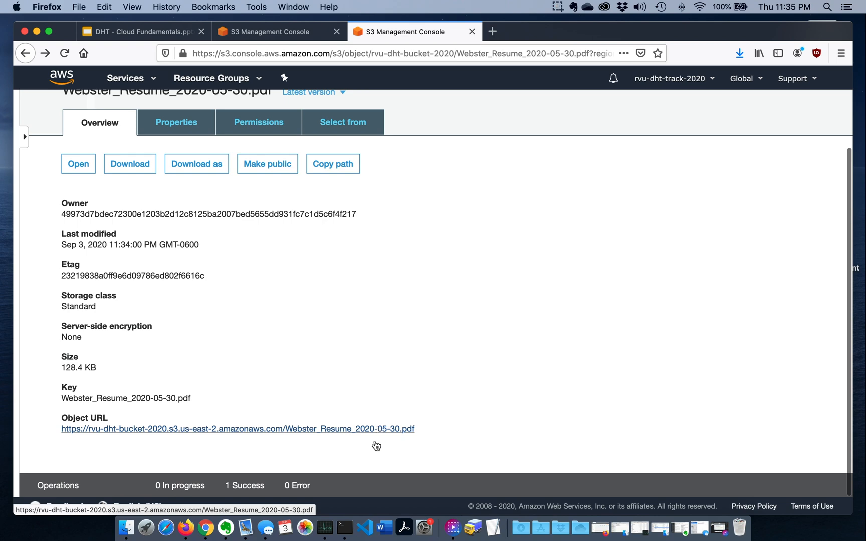
Review the resume PDF's access permissions and view the file through its object URL, closing the tab when done
{"action": "left_click", "coordinate": [251, 126]}
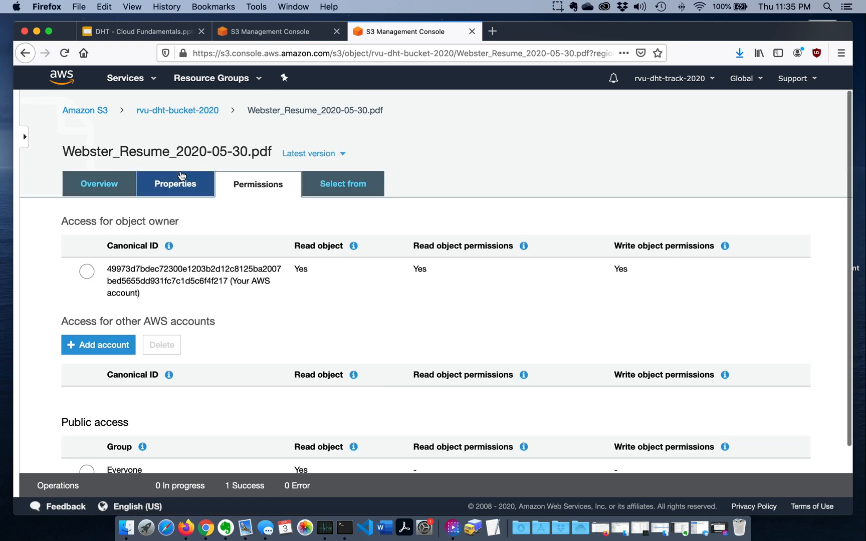
{"action": "left_click", "coordinate": [115, 187]}
{"action": "scroll", "coordinate": [370, 333], "scroll_direction": "down", "scroll_amount": 2}
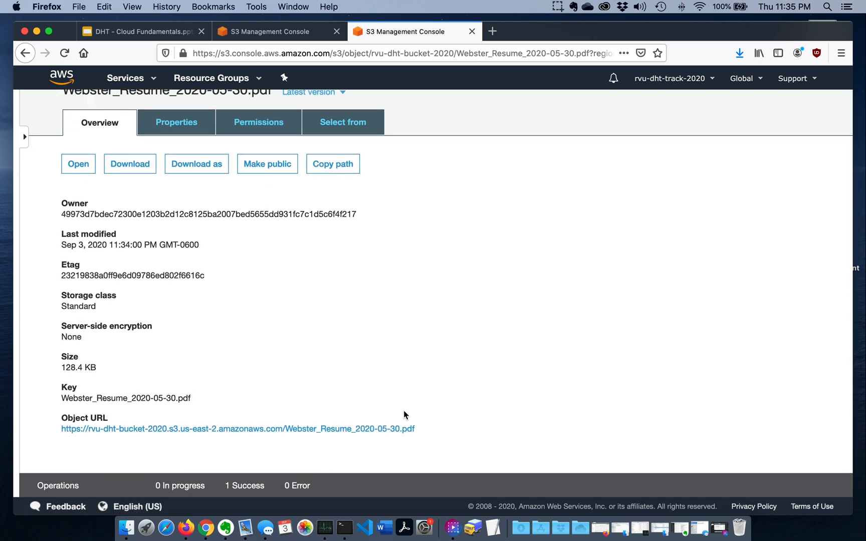
{"action": "left_click", "coordinate": [405, 429]}
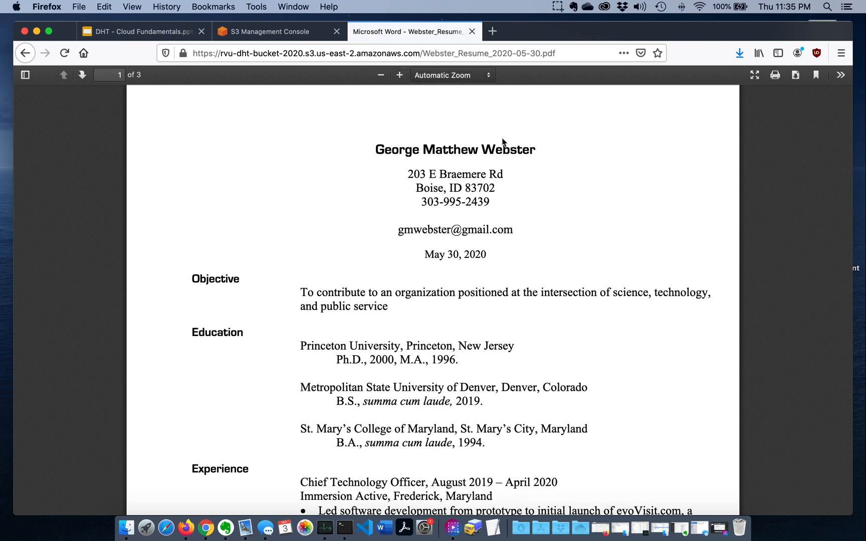
{"action": "left_click", "coordinate": [471, 32]}
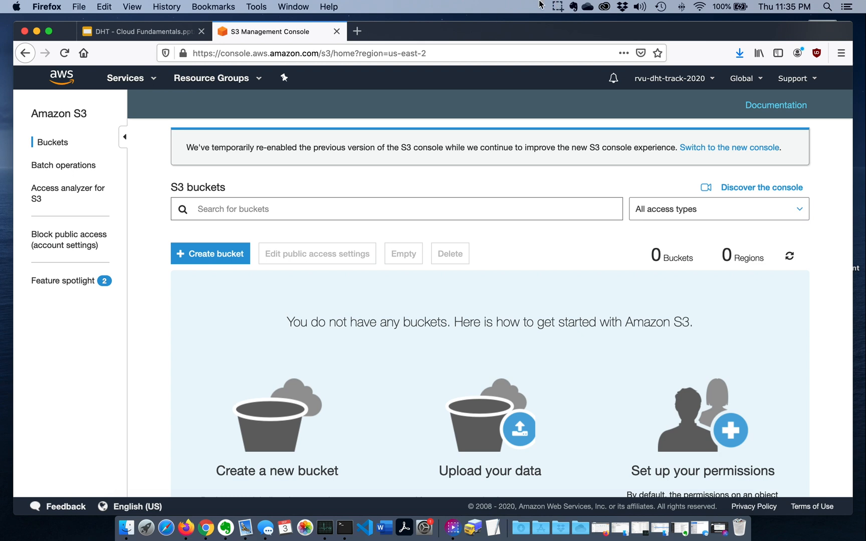
{"action": "left_click", "coordinate": [557, 7]}
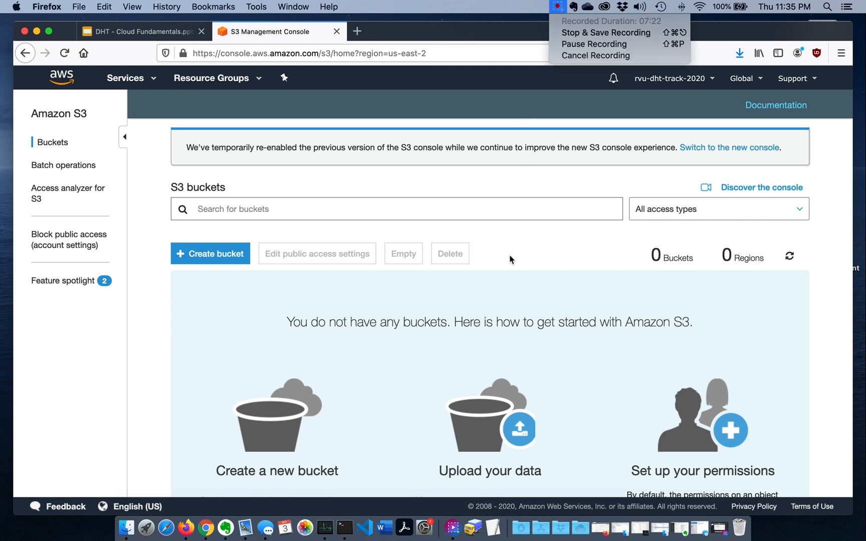
{"action": "left_click", "coordinate": [454, 343]}
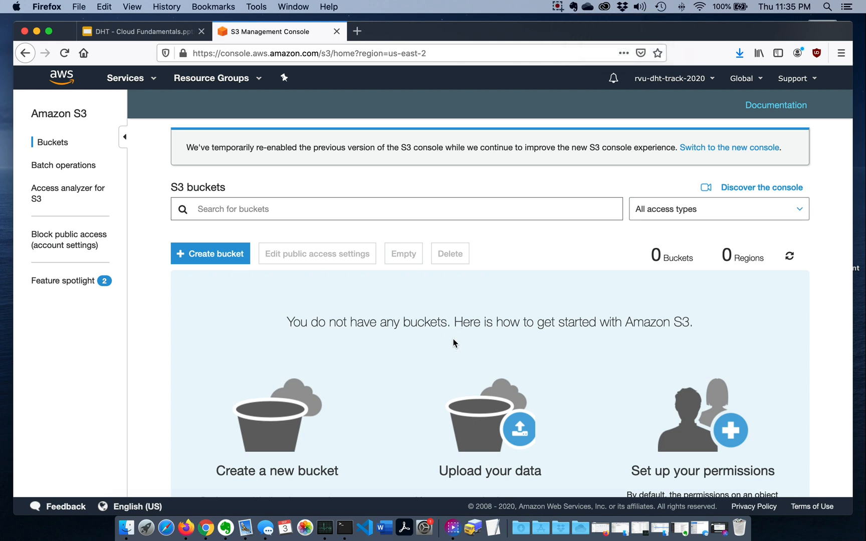